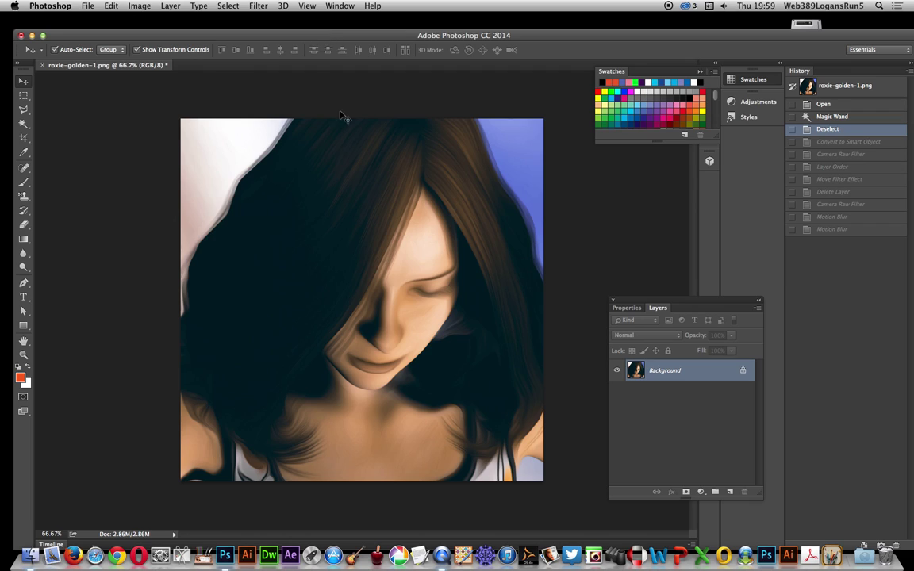
Convert the Background into a smart object named Layer 0 using Convert for Smart Filters.
left_click(257, 5)
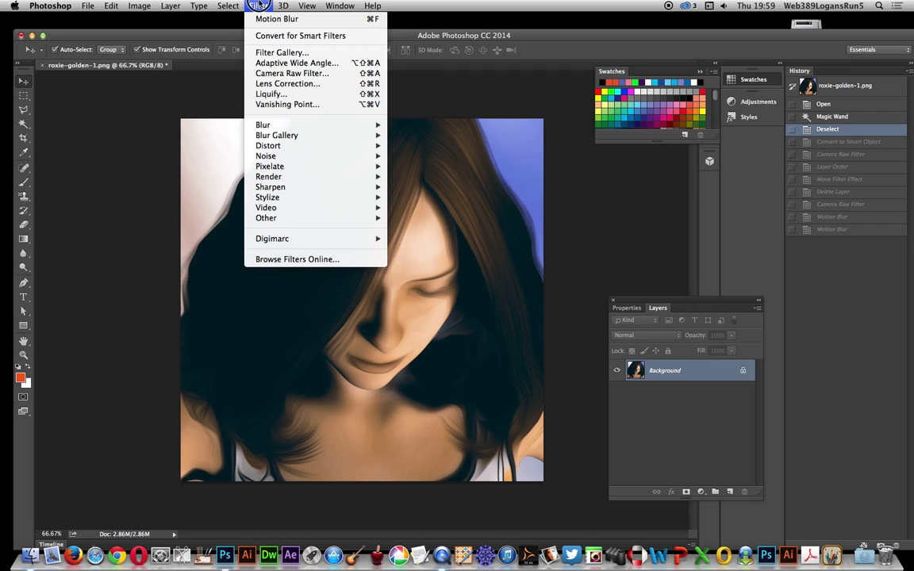
left_click(287, 35)
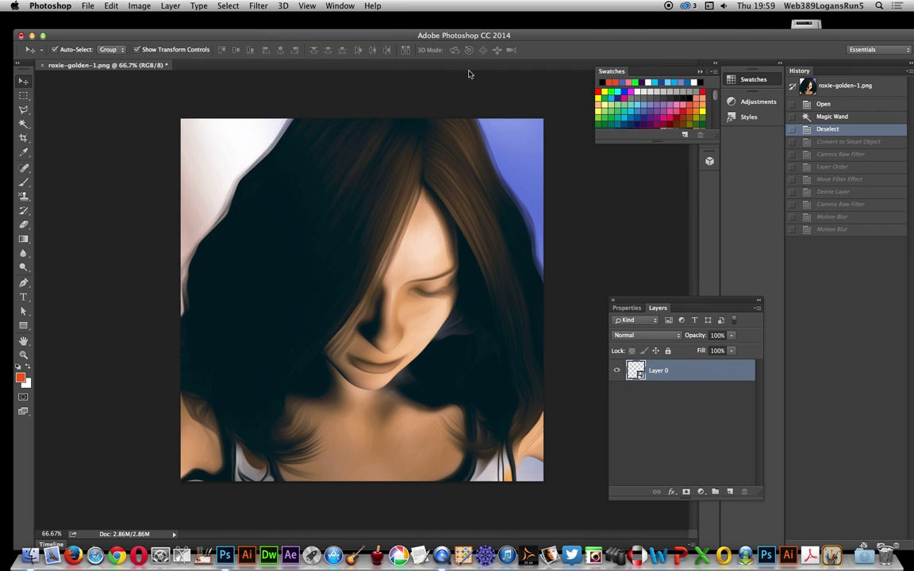
left_click(256, 6)
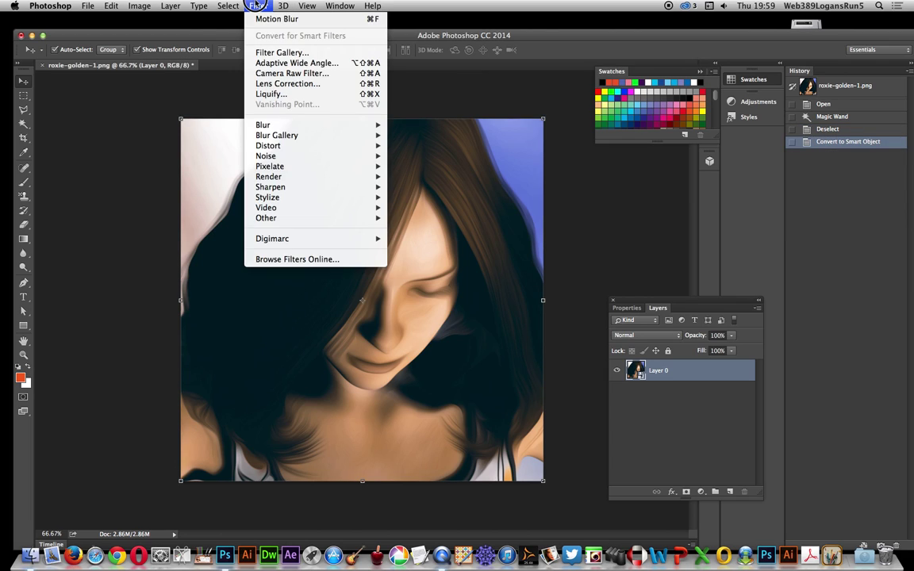
Apply a Camera Raw smart filter with Exposure +1.55, Clarity -98 and Blacks -55.
left_click(268, 73)
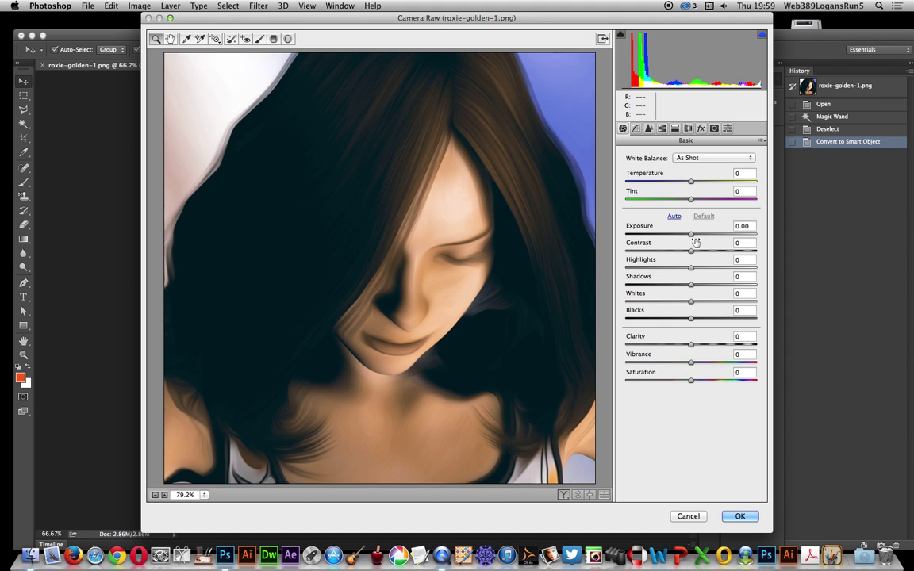
left_click_drag(694, 236, 710, 236)
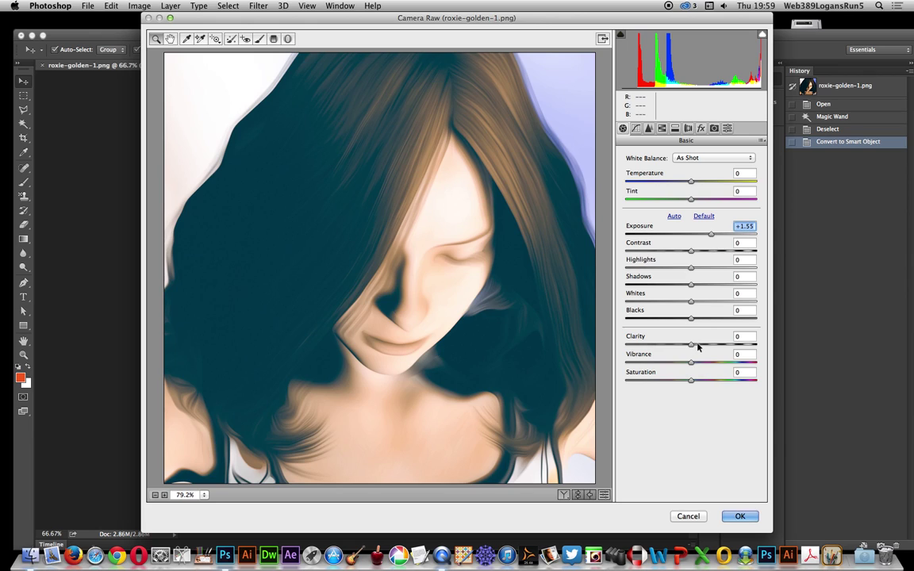
left_click_drag(692, 345, 627, 345)
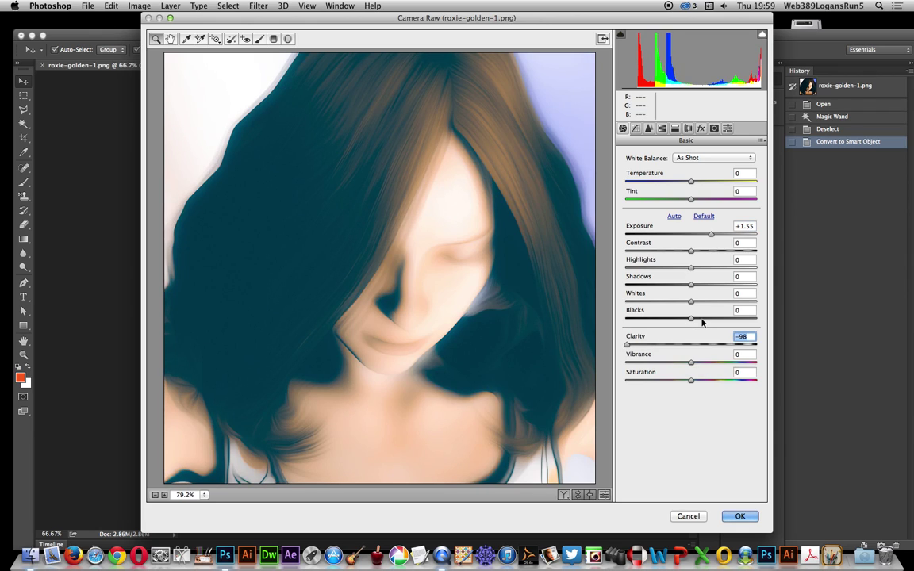
left_click_drag(690, 318, 654, 321)
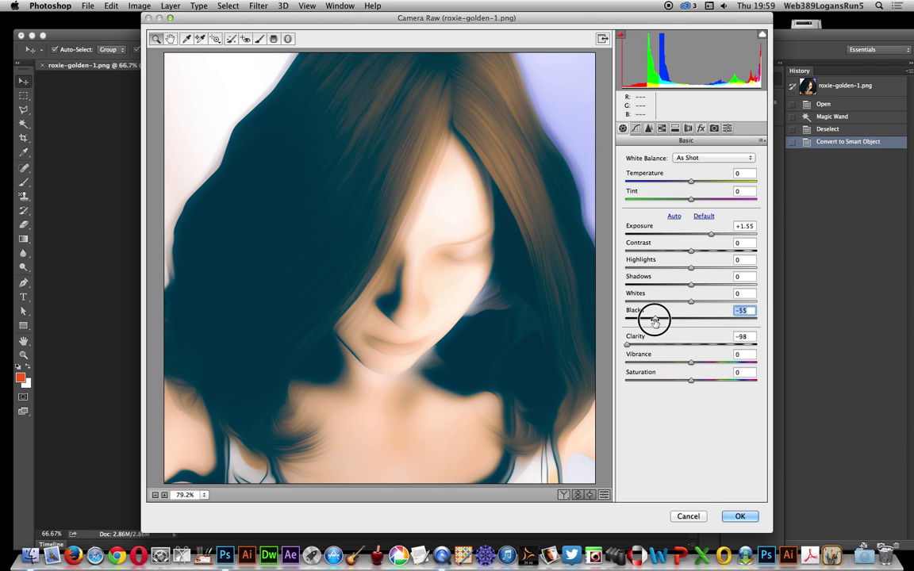
left_click(739, 516)
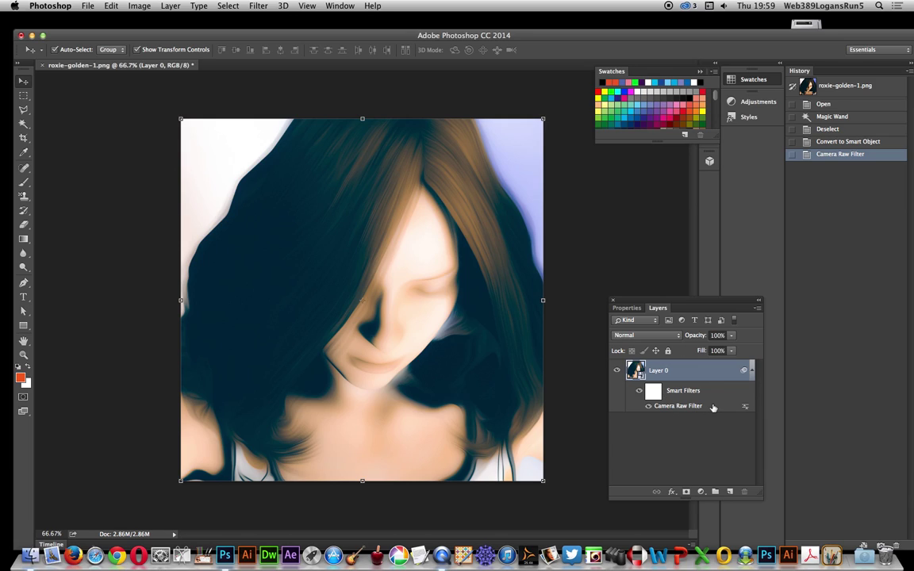
left_click(265, 6)
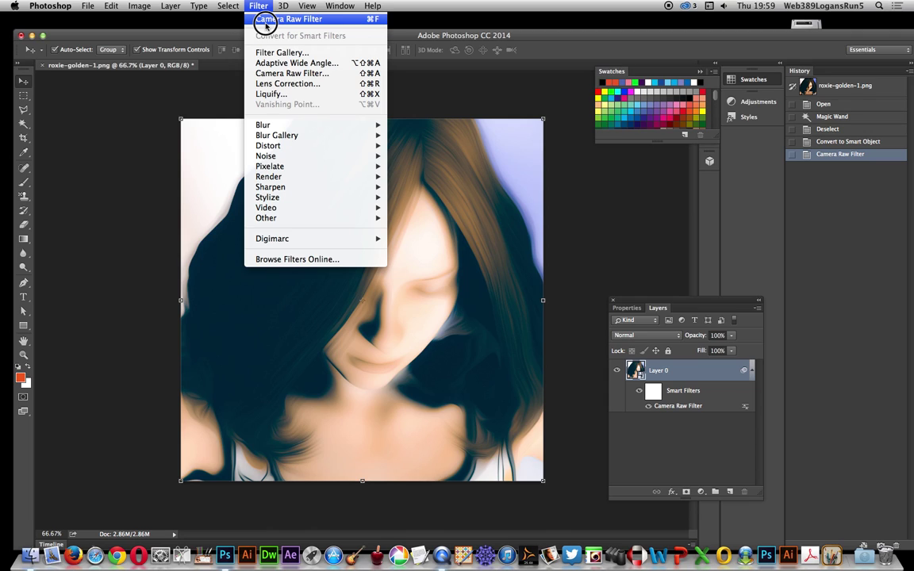
left_click(265, 23)
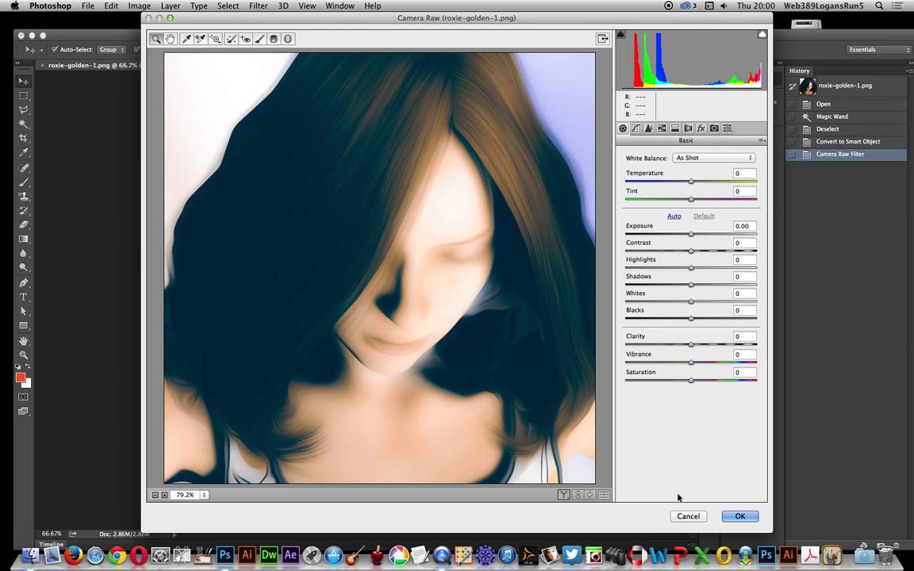
left_click(688, 517)
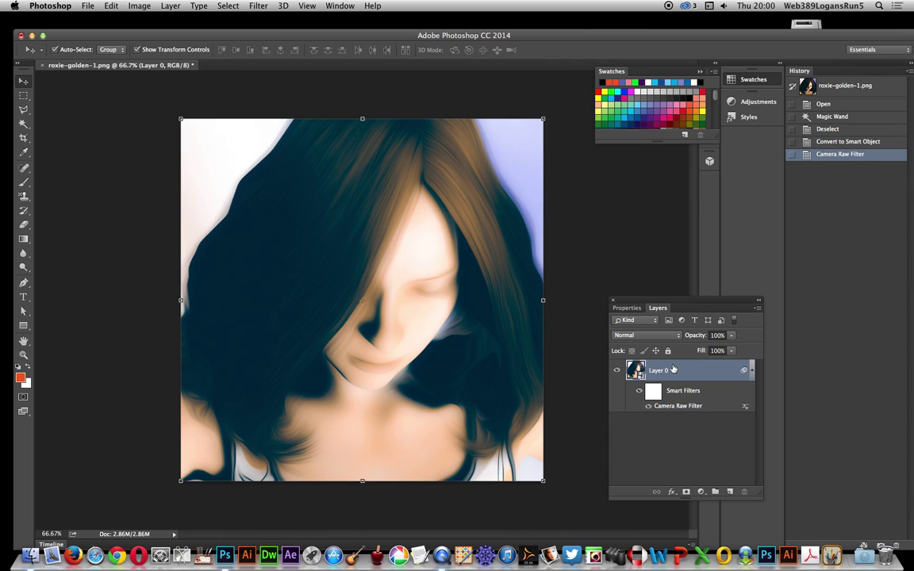
Duplicate Layer 0, move the copy's Camera Raw filter onto Layer 0, and delete the copy.
left_click_drag(689, 371, 686, 409)
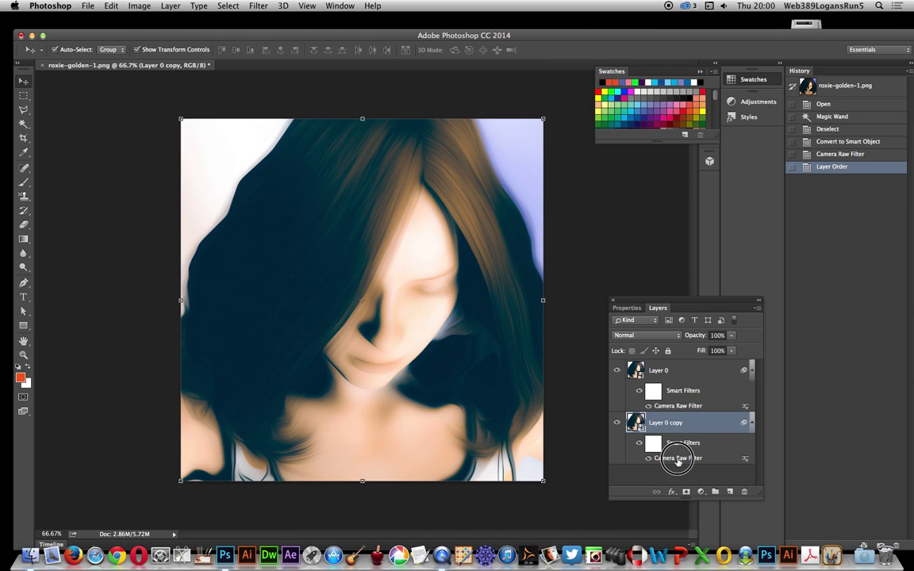
left_click_drag(687, 461, 687, 407)
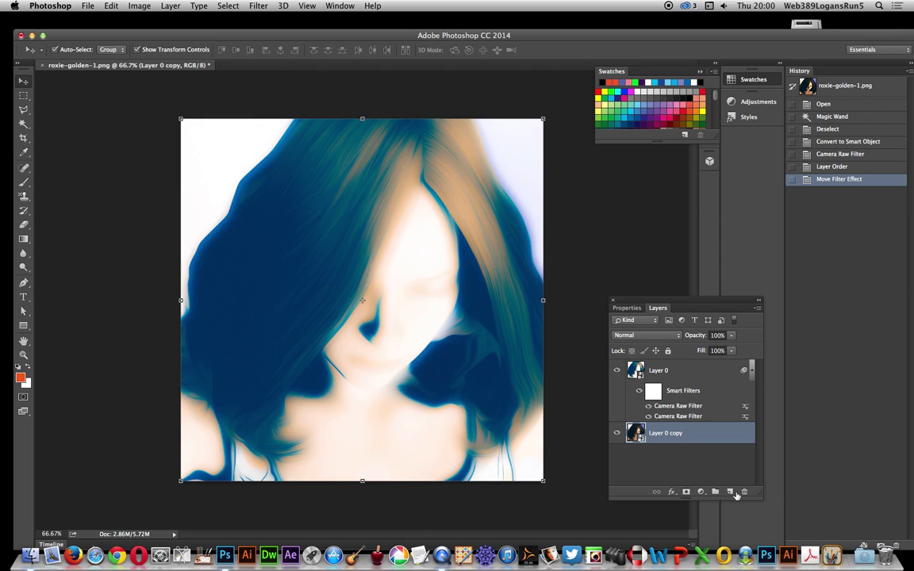
left_click_drag(667, 434, 744, 492)
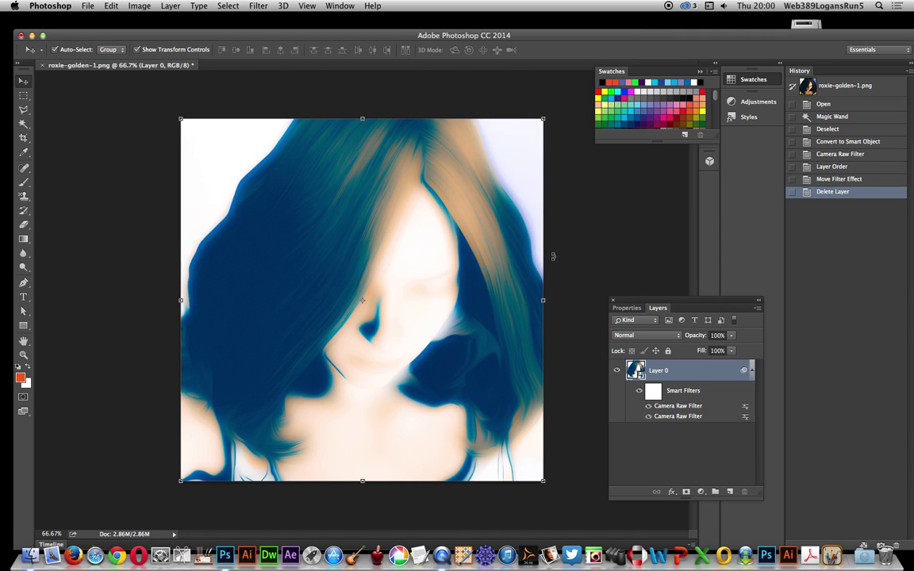
left_click(259, 7)
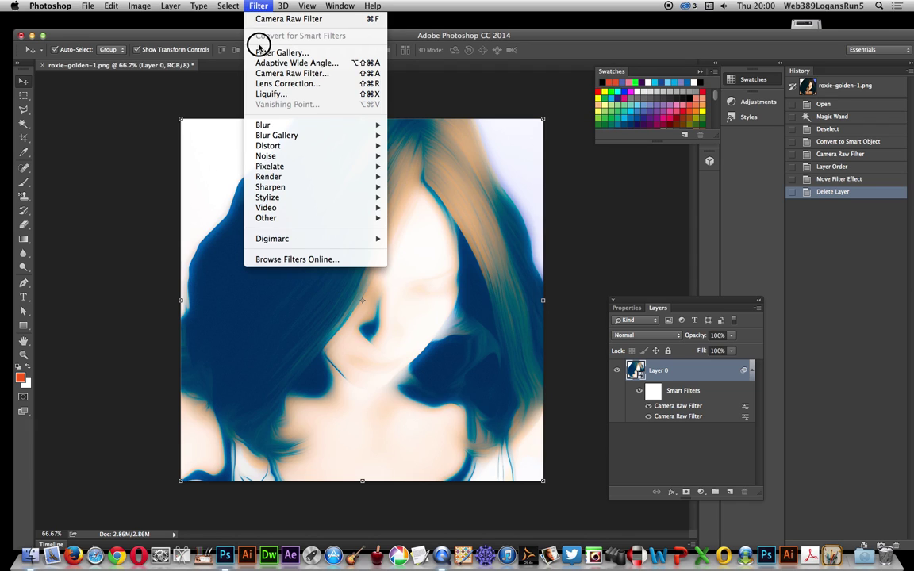
mouse_move(286, 125)
left_click(408, 187)
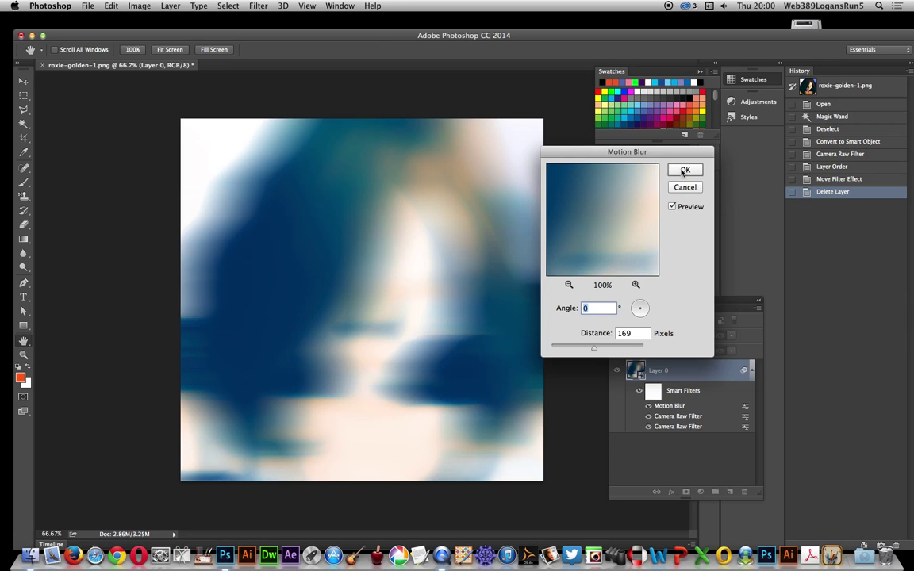
left_click(684, 169)
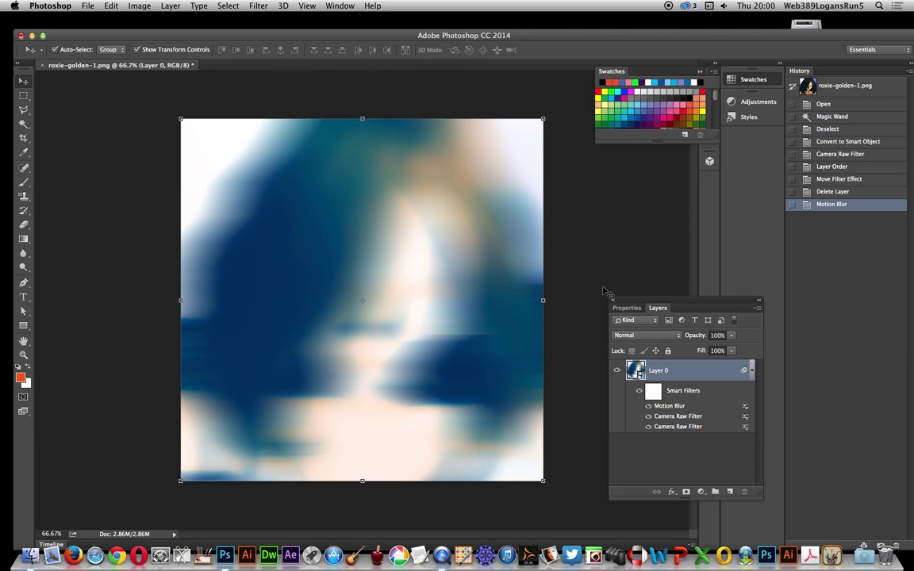
left_click(256, 6)
left_click(257, 19)
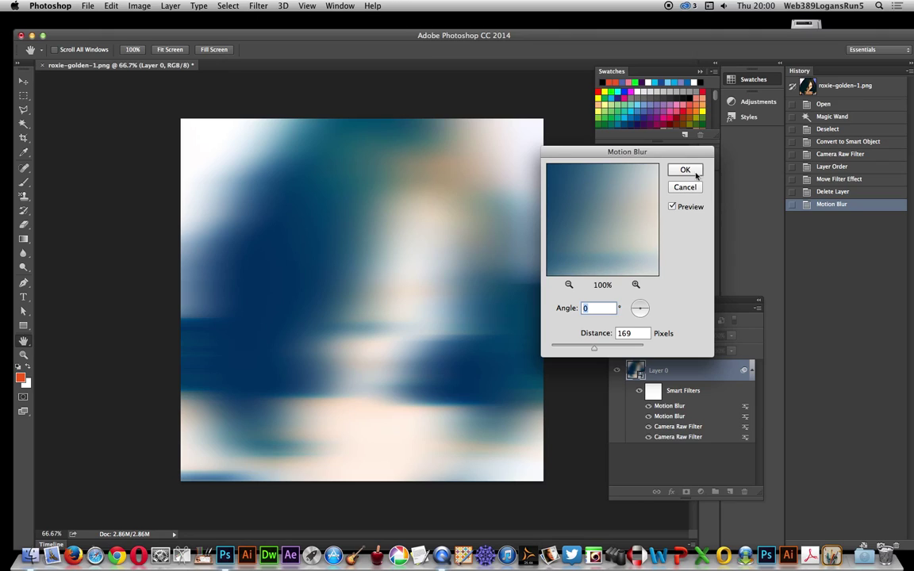
left_click(695, 173)
key("v")
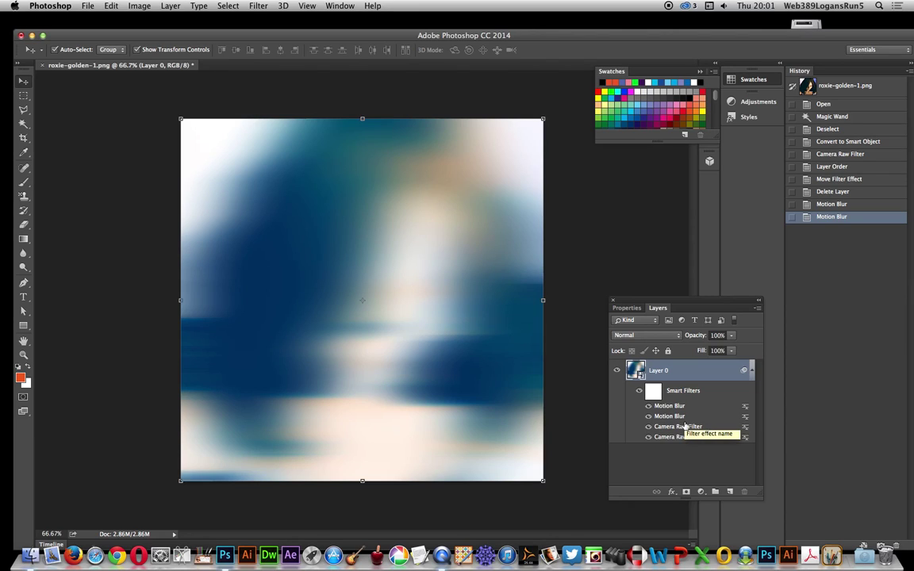
left_click(111, 6)
left_click(119, 19)
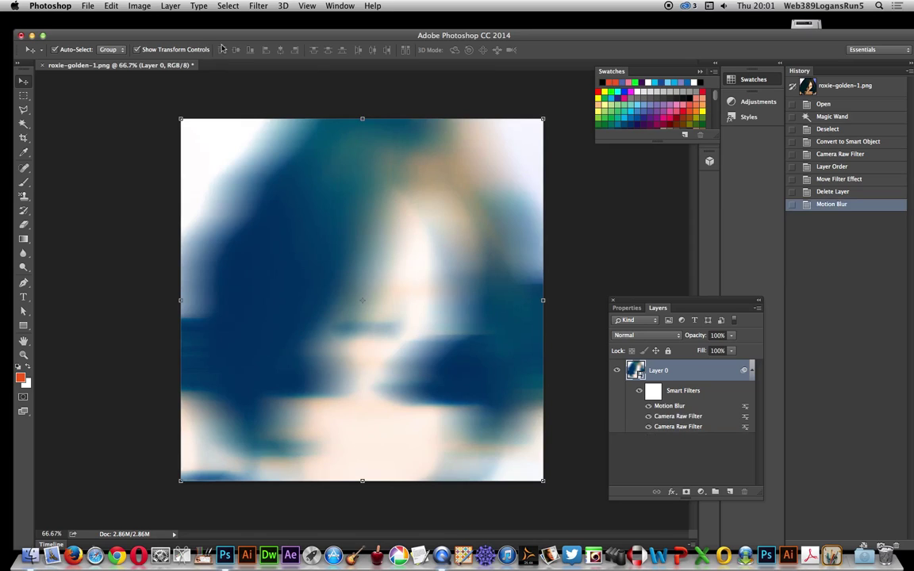
Add an Add Noise smart filter at Amount 12.5 with Uniform distribution.
left_click(258, 6)
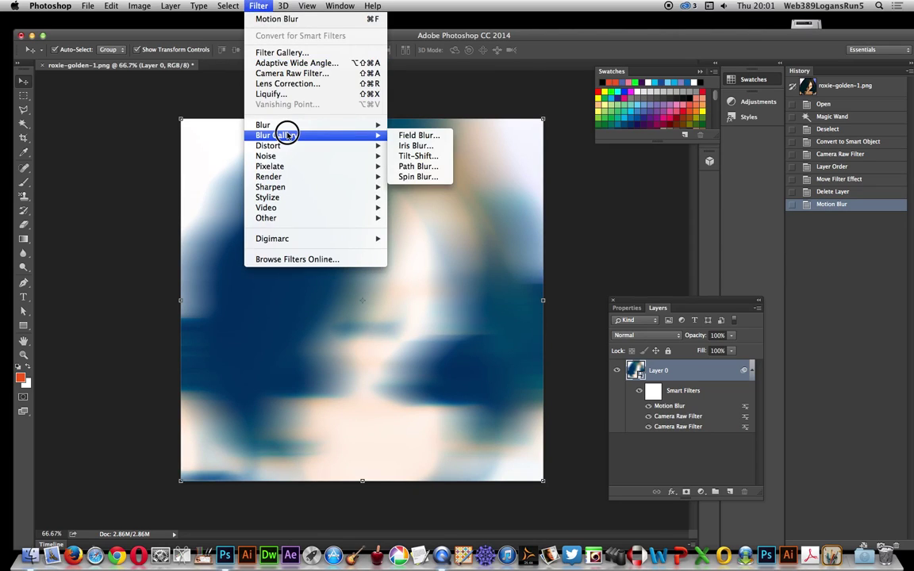
mouse_move(288, 145)
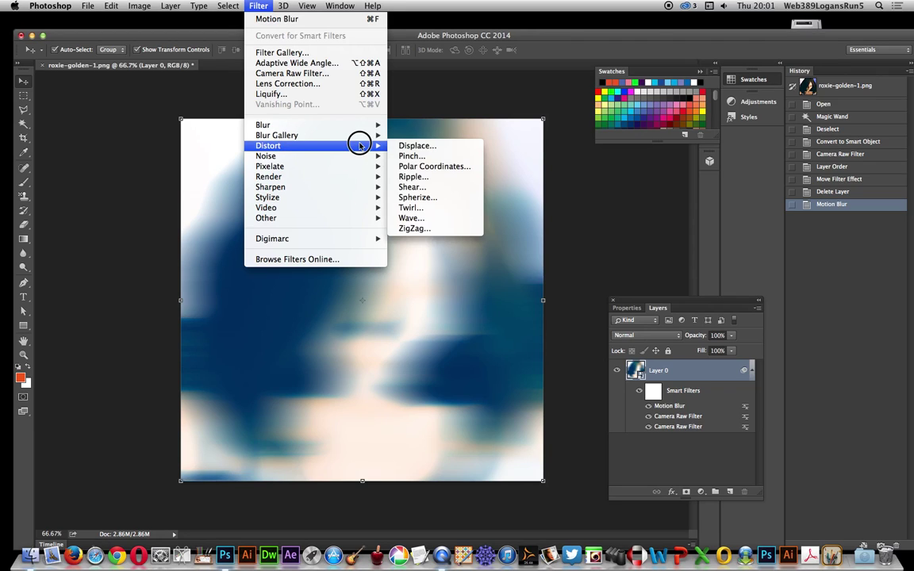
mouse_move(373, 156)
left_click(405, 156)
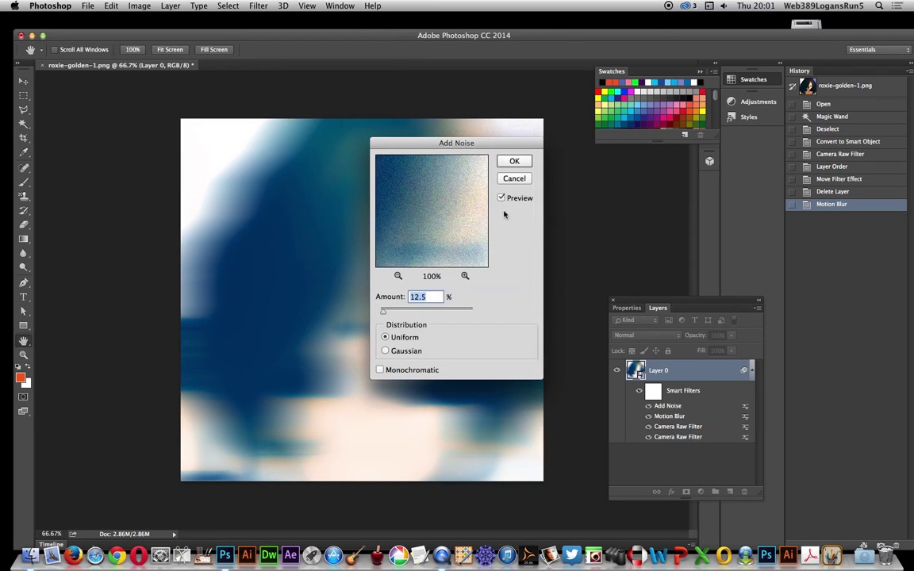
left_click(512, 162)
Switch to the Move tool and dismiss the Filter menu without applying another filter.
key("v")
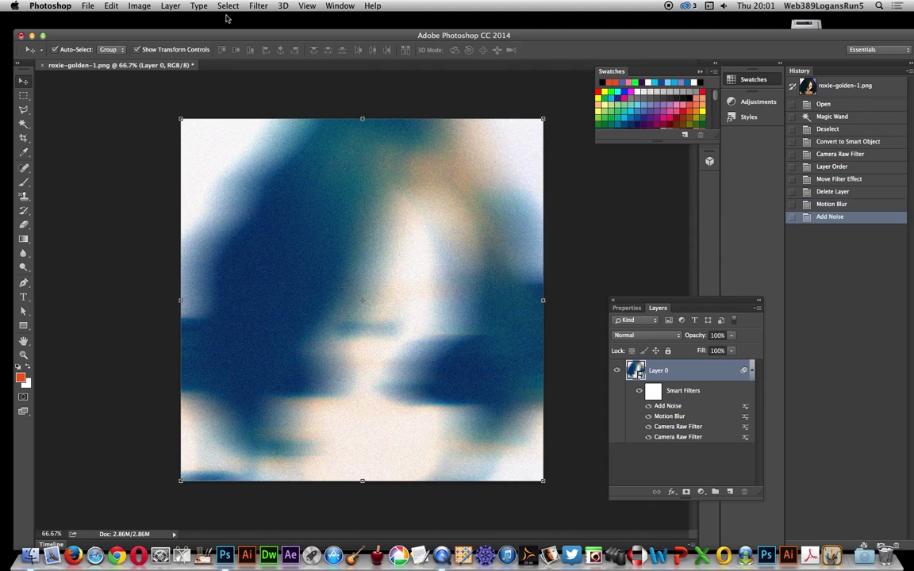
left_click(259, 6)
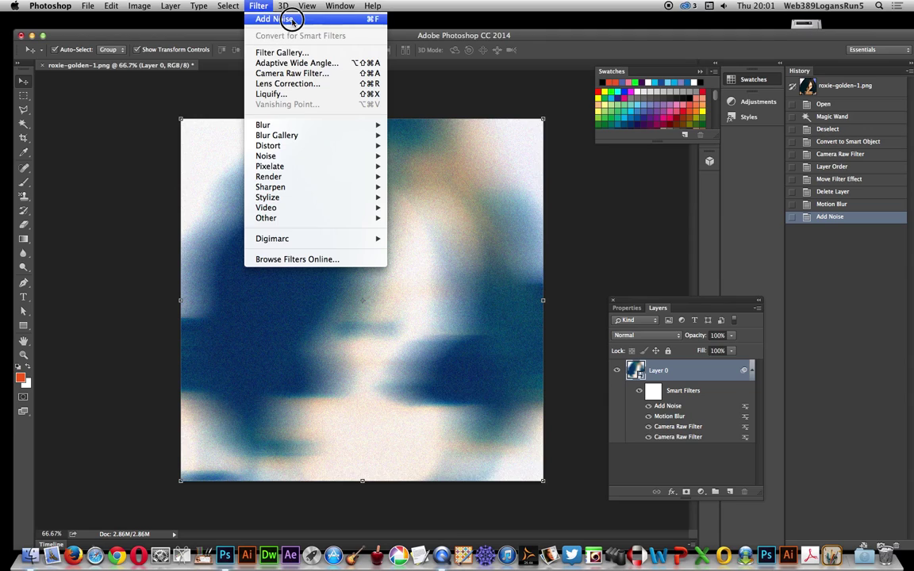
left_click(293, 21)
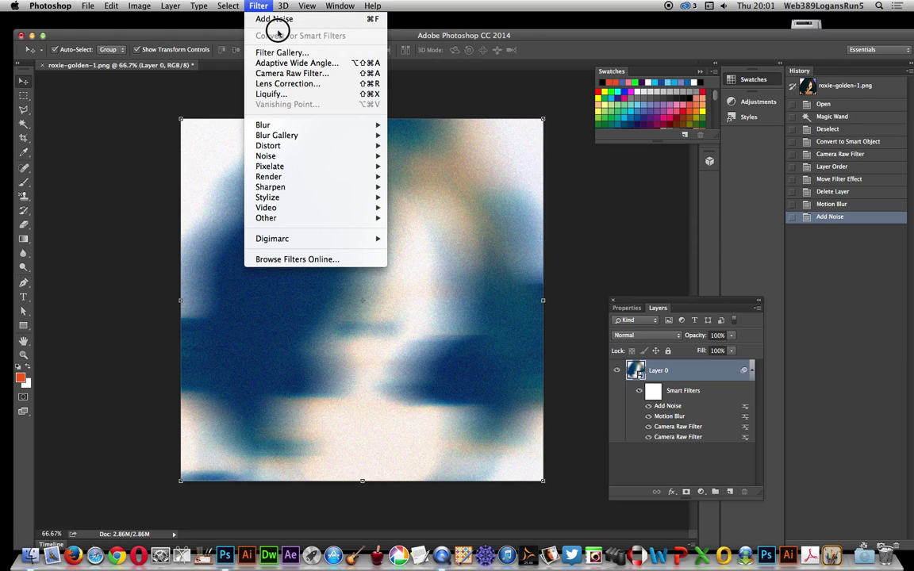
left_click(558, 375)
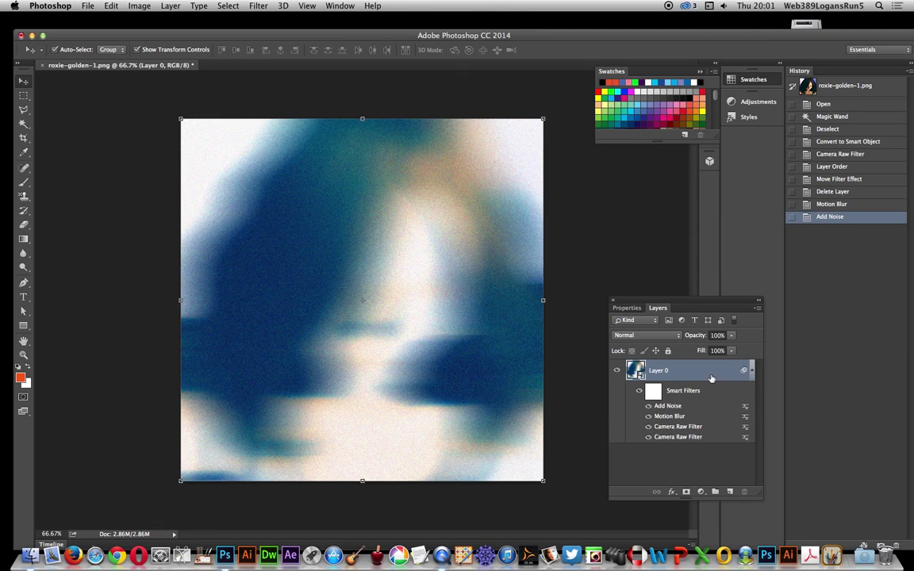
Duplicate Layer 0 as Layer 0 copy from the Layers panel menu.
left_click(757, 309)
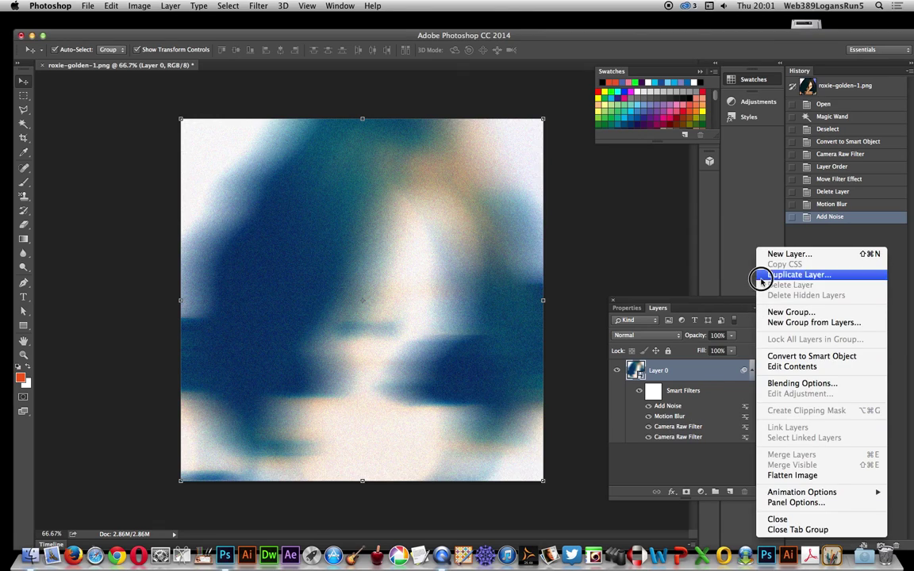
left_click(764, 273)
left_click(568, 230)
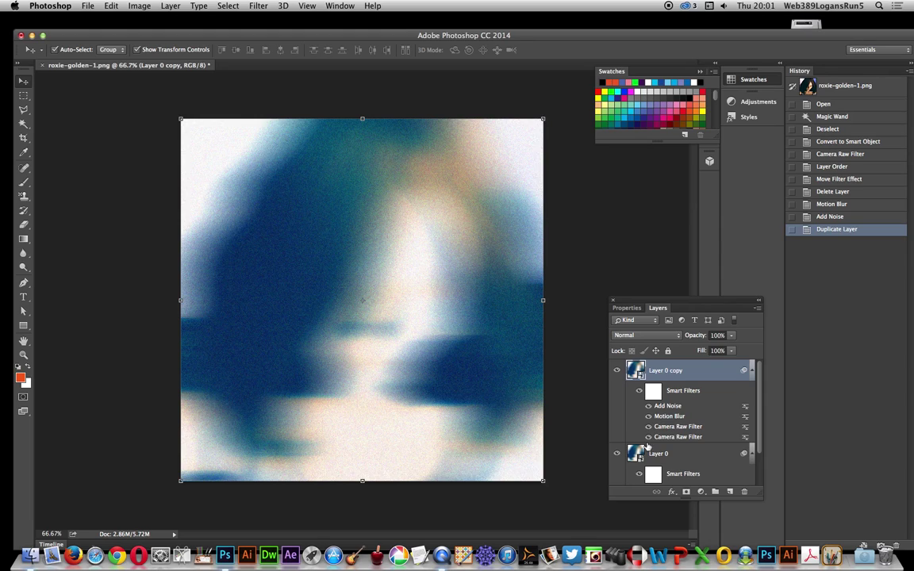
Move Layer 0's Motion Blur filter onto Layer 0 copy, then delete the original Layer 0.
left_click_drag(755, 404, 755, 432)
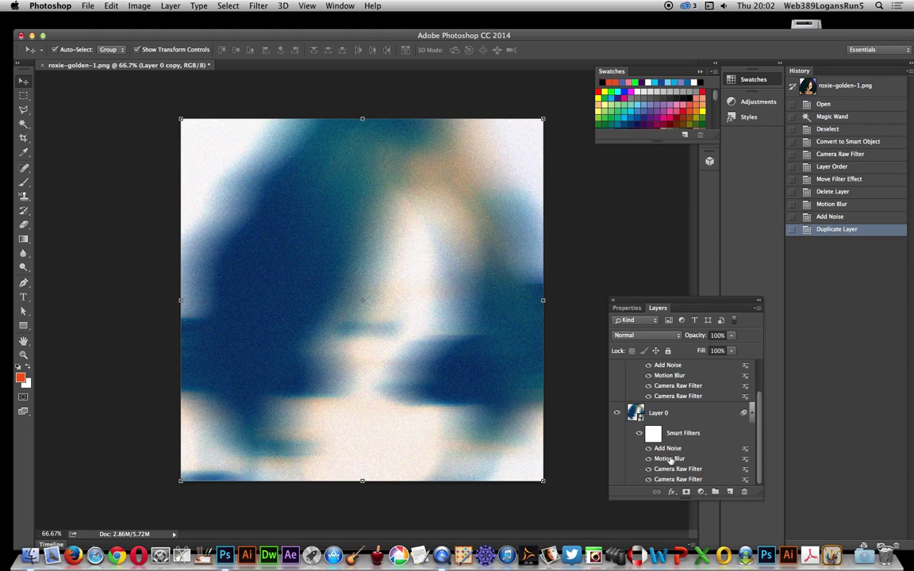
left_click_drag(671, 458, 681, 382)
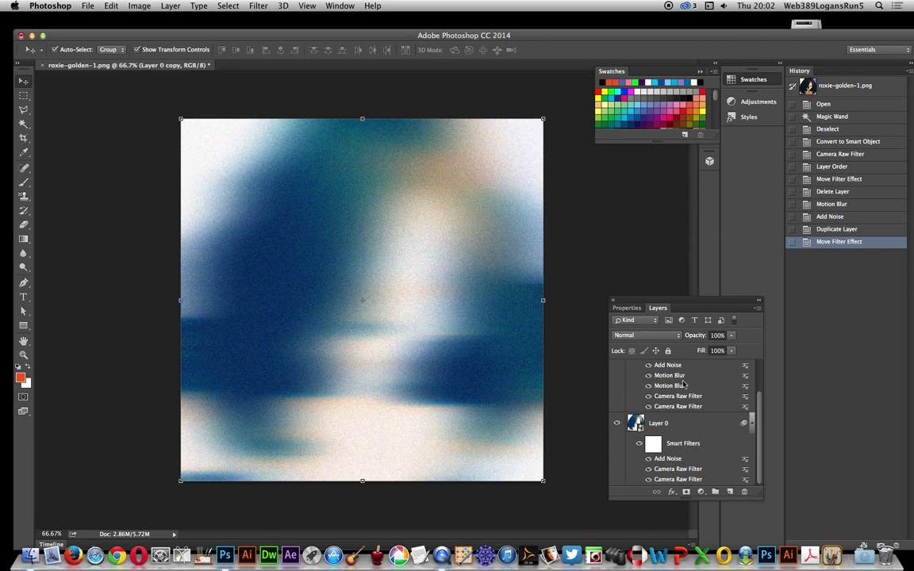
left_click(651, 423)
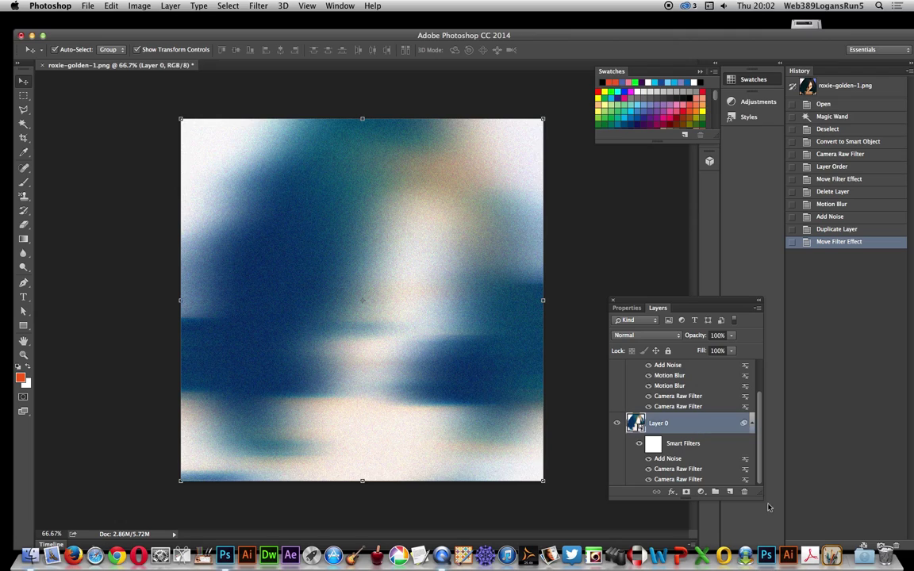
left_click(743, 492)
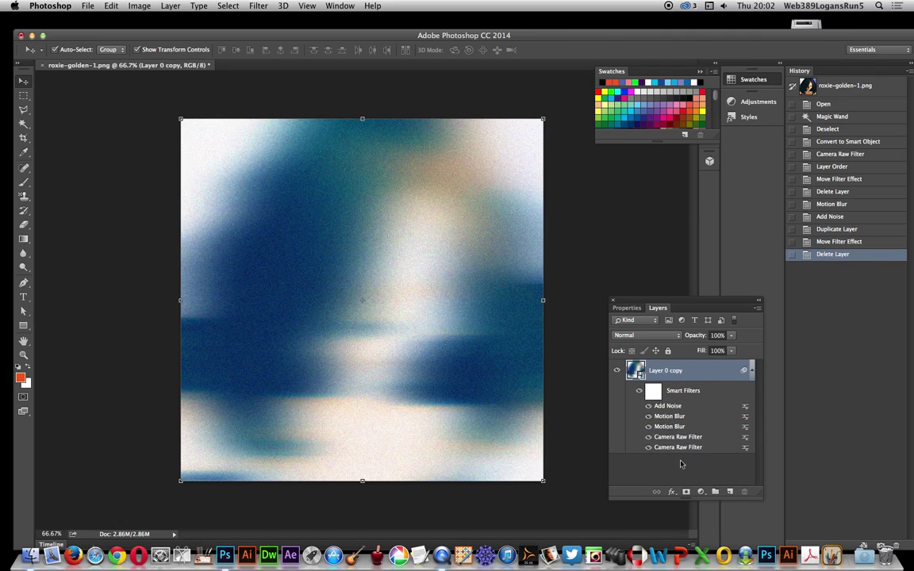